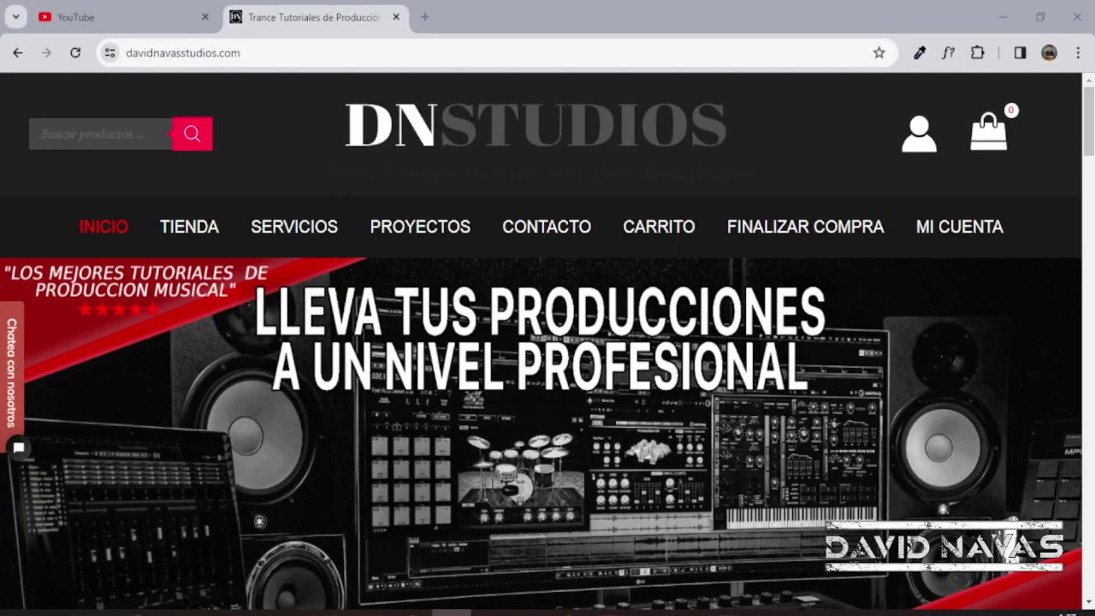
Step: Look over the DN Studios home page, including the featured products and the introductory text on producing trance
scroll(672, 433, "down", 8)
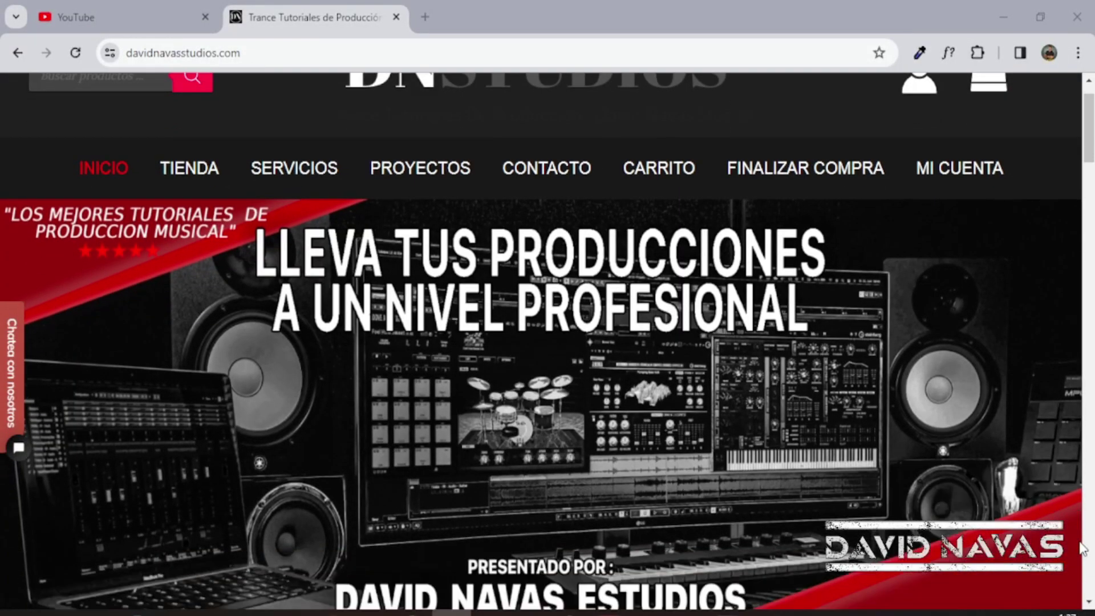
scroll(696, 411, "down", 10)
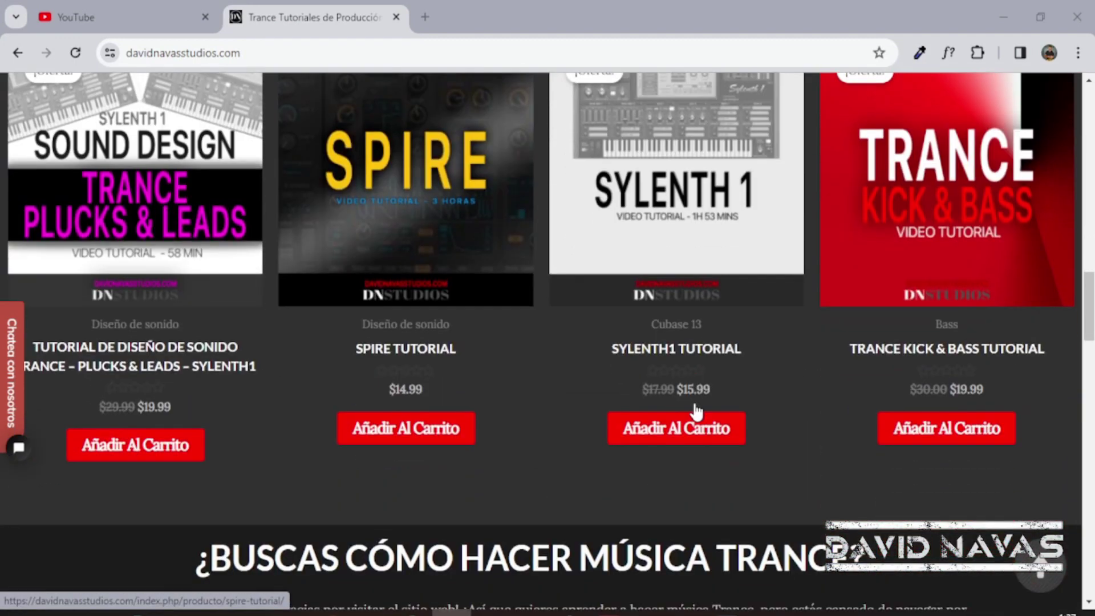
scroll(696, 412, "down", 13)
scroll(696, 412, "up", 6)
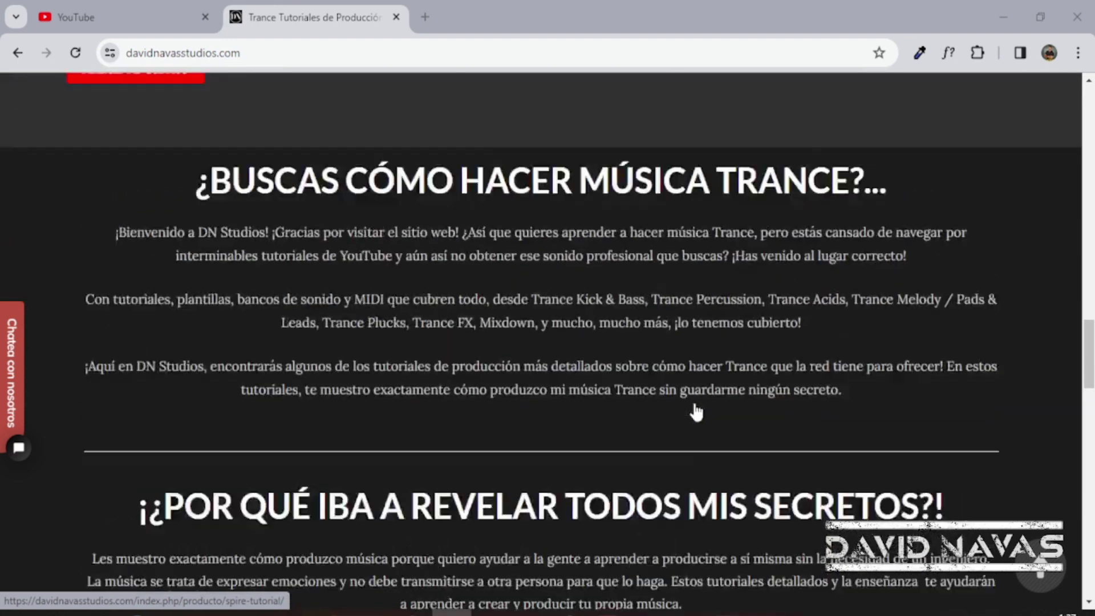
scroll(696, 412, "up", 12)
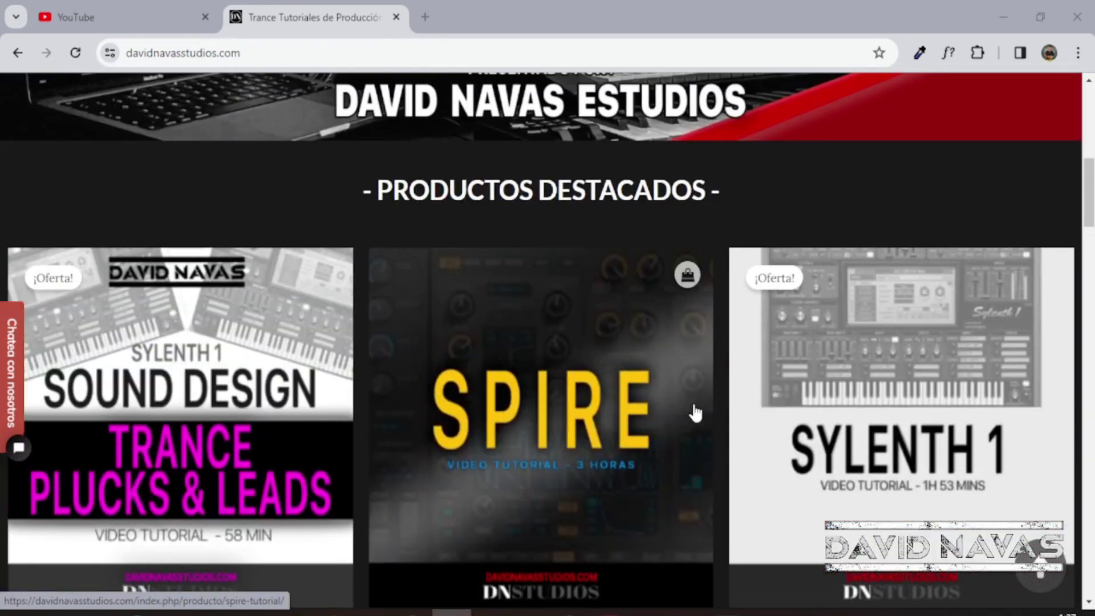
scroll(696, 412, "up", 5)
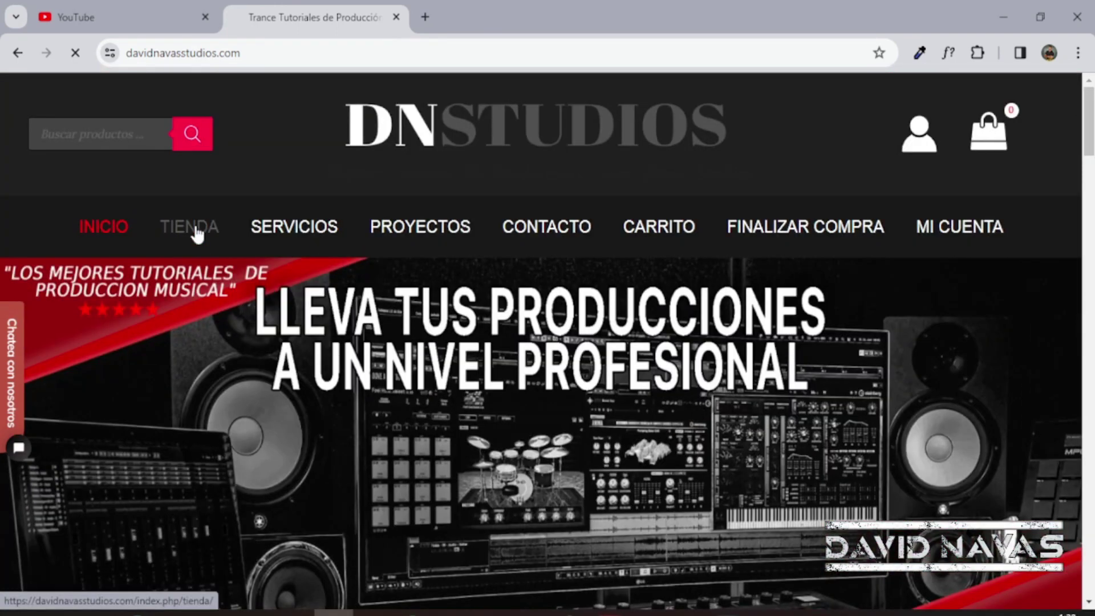
Step: Open the site's TIENDA page and look through the tutorials in the product catalogue
scroll(447, 334, "down", 4)
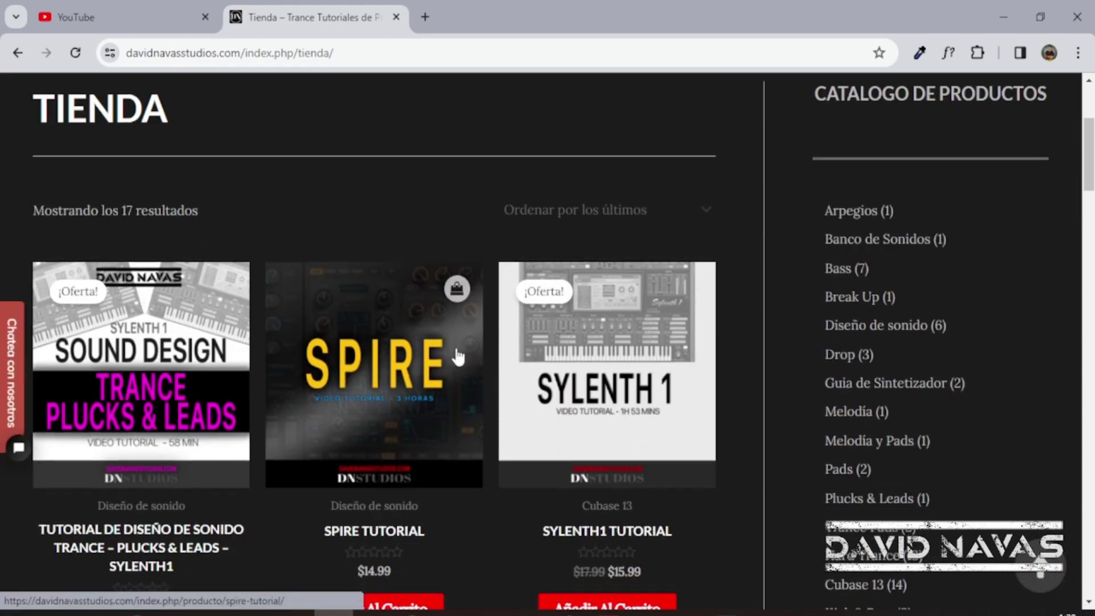
scroll(457, 357, "down", 15)
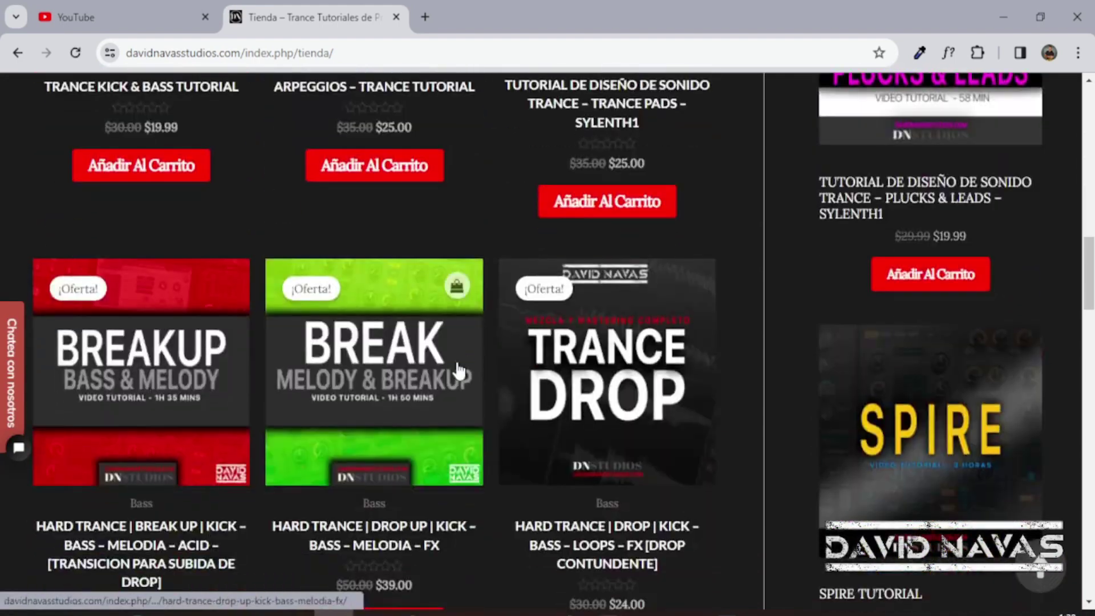
scroll(458, 369, "down", 10)
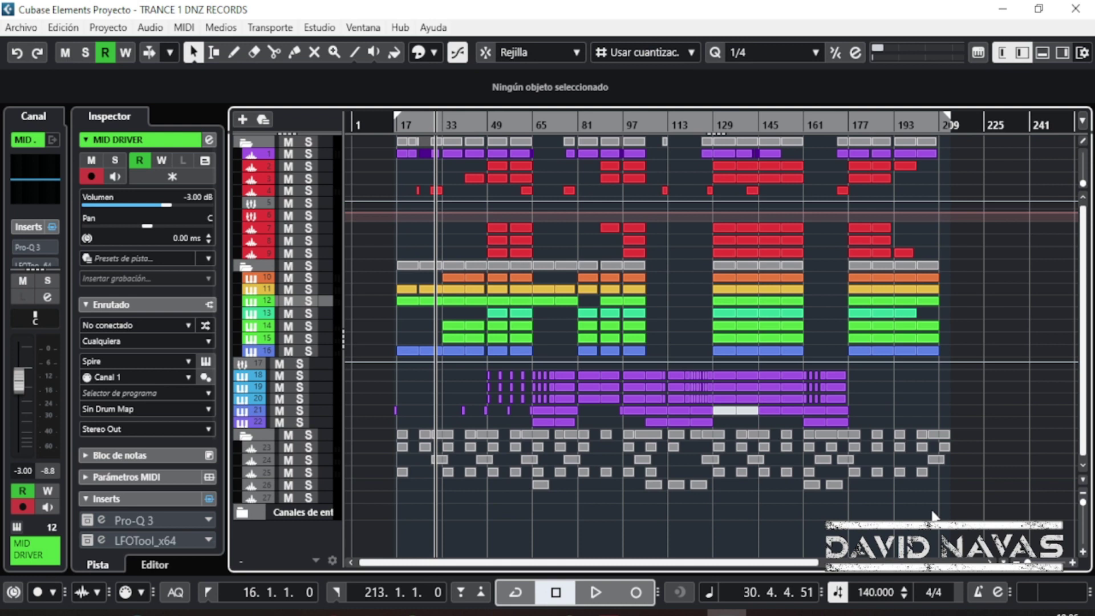
Step: Switch to the Cubase project and select the bass folder's events between bars 81 and 105
left_click_drag(973, 532, 314, 138)
left_click(383, 170)
left_click_drag(1006, 231, 374, 507)
left_click_drag(538, 253, 539, 254)
left_click_drag(660, 277, 580, 347)
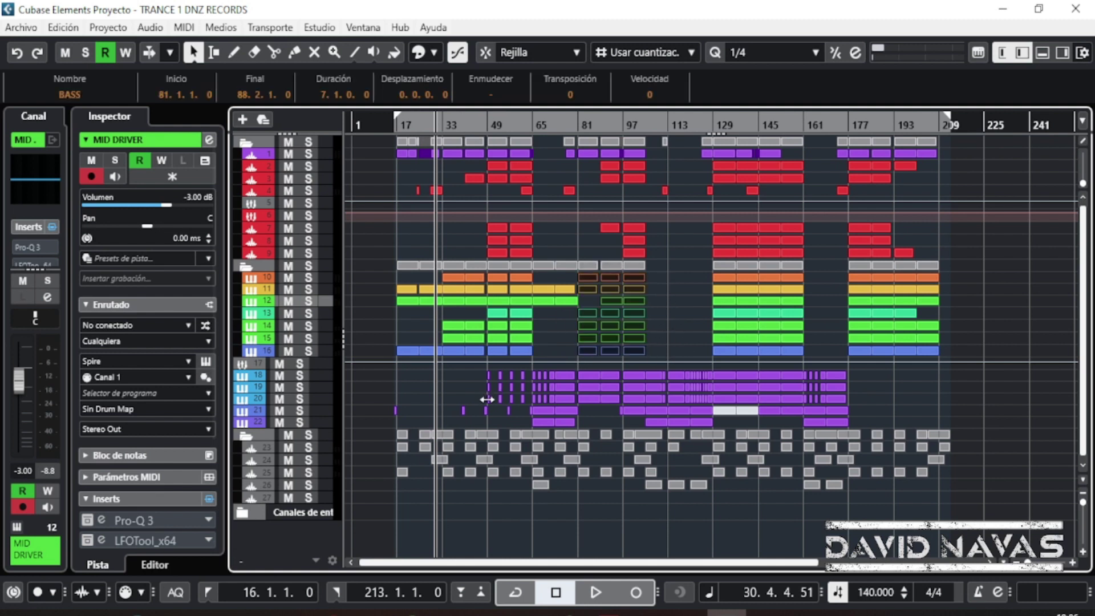
Step: Bring up the TR5 Metering plug-in on the Stereo Out from the MixConsole and place its window over the project
left_click_drag(648, 119, 343, 140)
left_click_drag(422, 121, 569, 121)
key("F3")
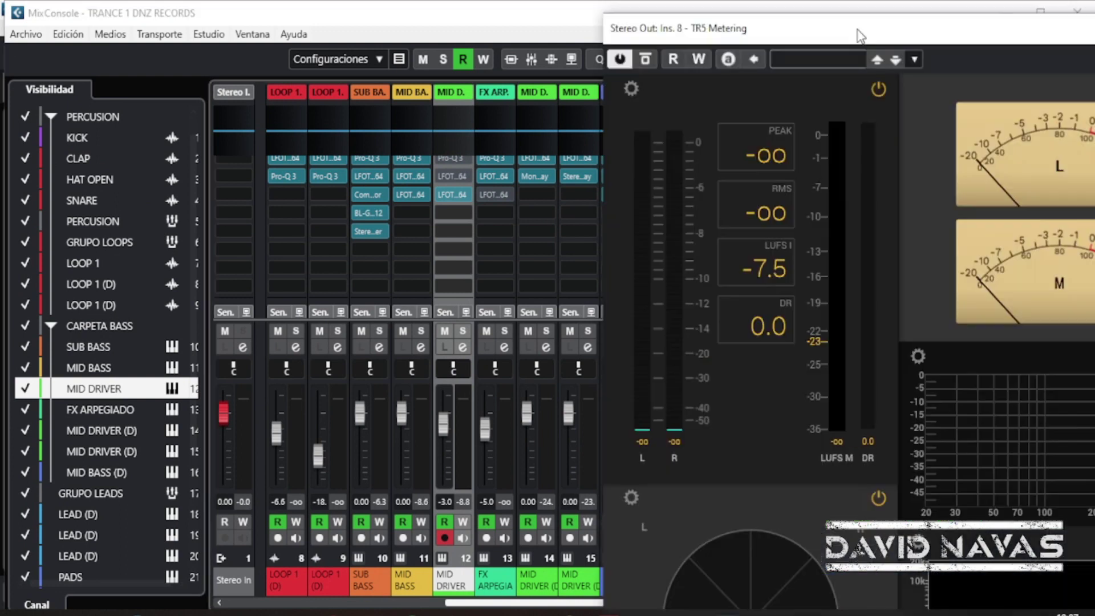
left_click_drag(858, 34, 546, 25)
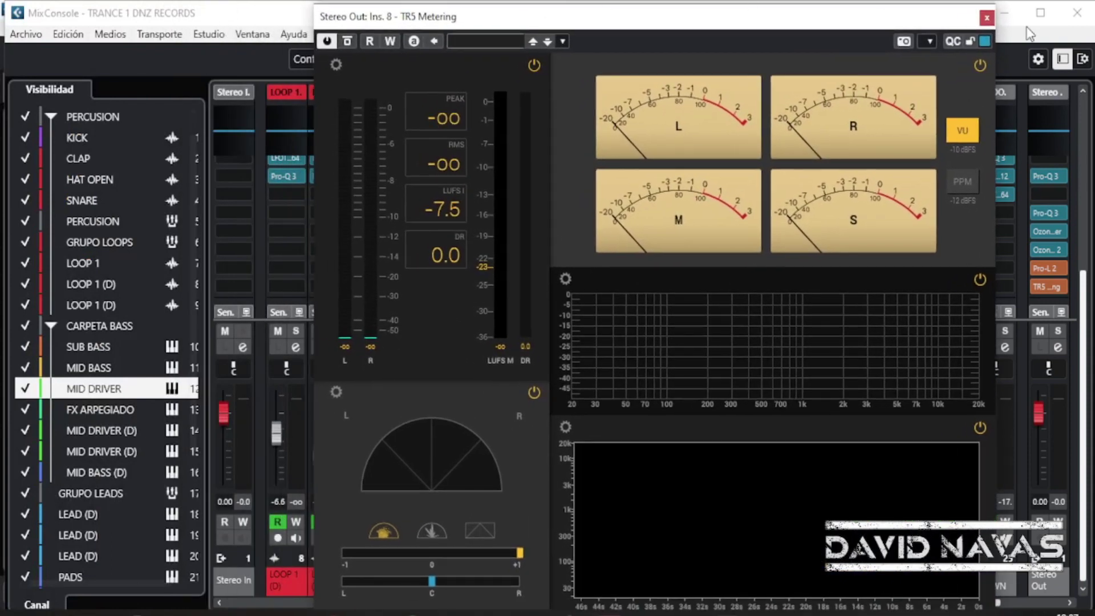
key("F3")
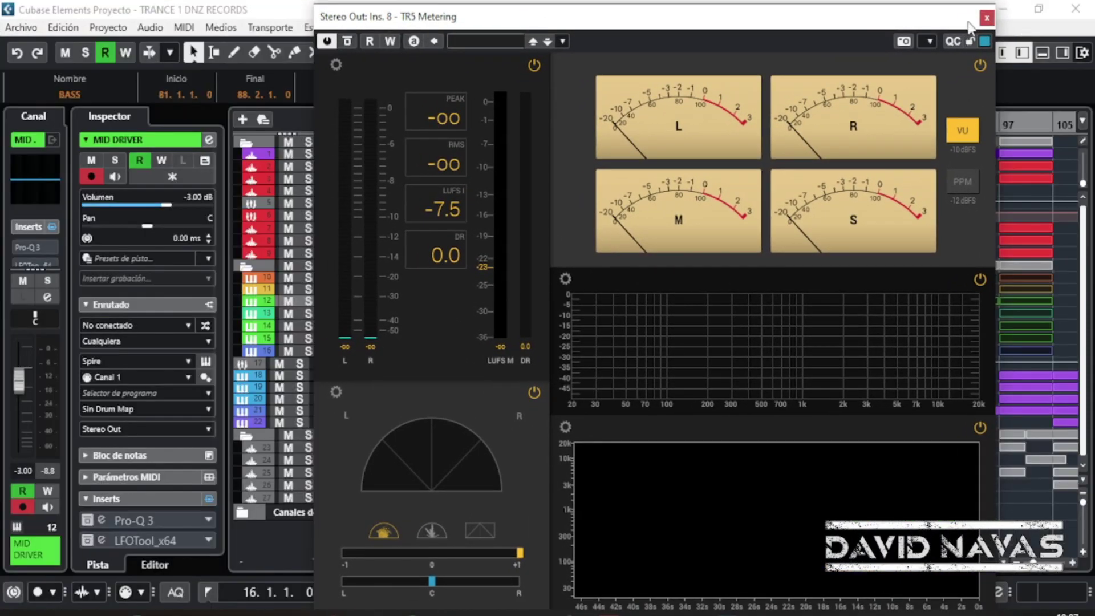
left_click_drag(878, 12, 946, 224)
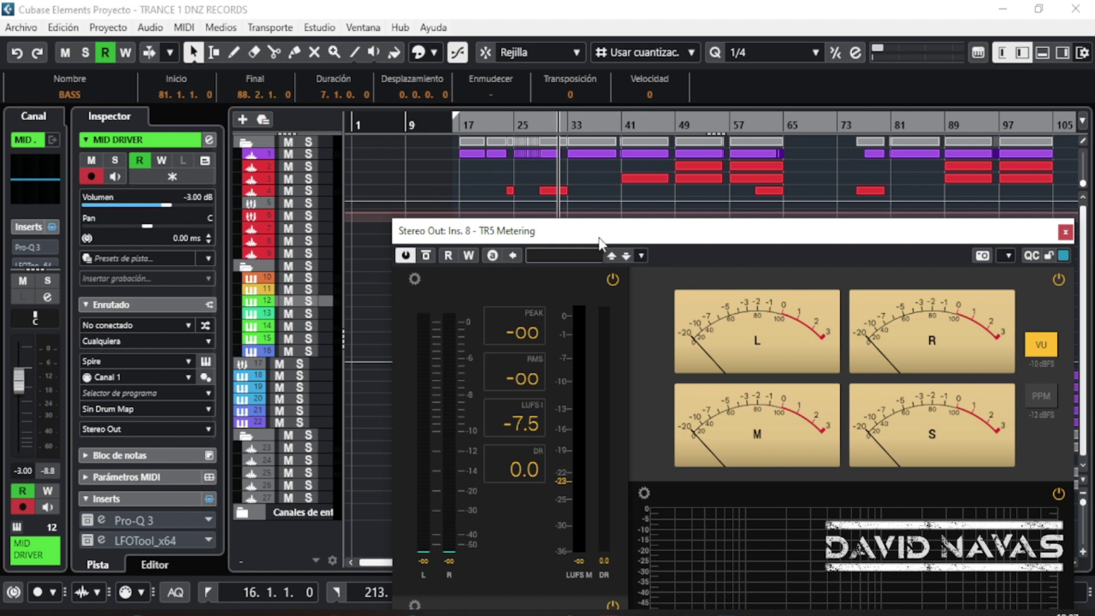
left_click_drag(612, 236, 564, 67)
Step: Play the full mix through to about bar 60 and examine the TR5 meter's spectrum alongside the arrangement
key("space")
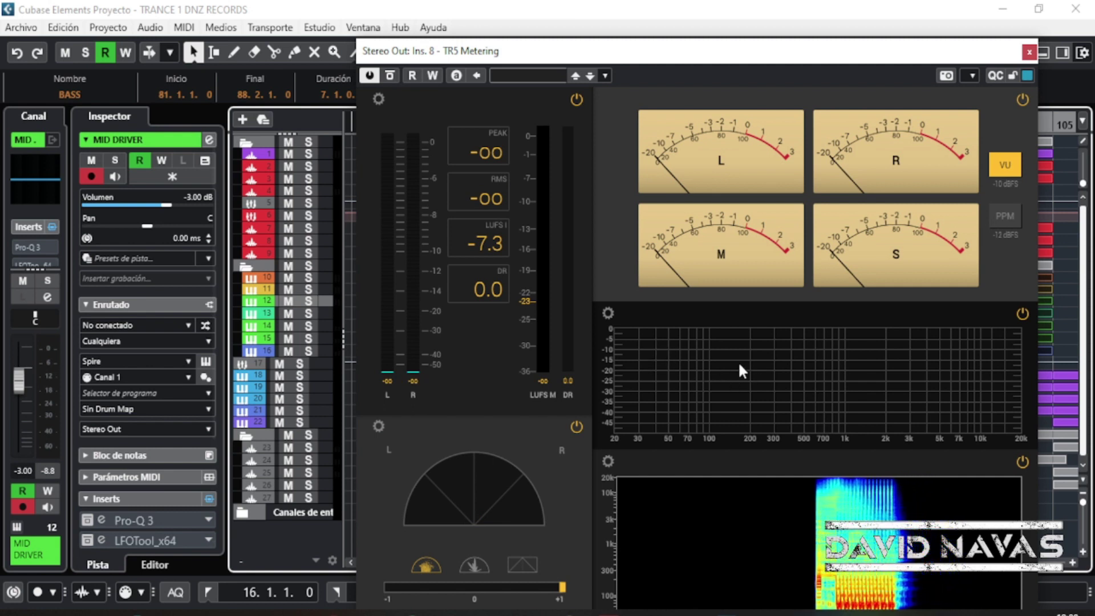
key("space")
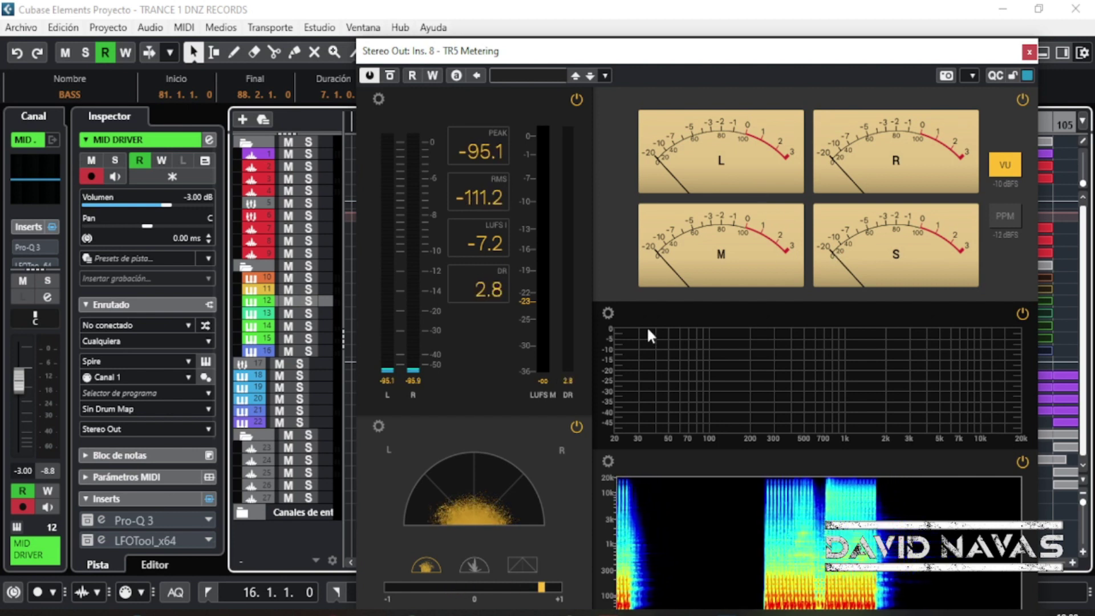
left_click_drag(653, 52, 125, 57)
scroll(726, 183, "left", 4)
left_click_drag(350, 62, 346, 39)
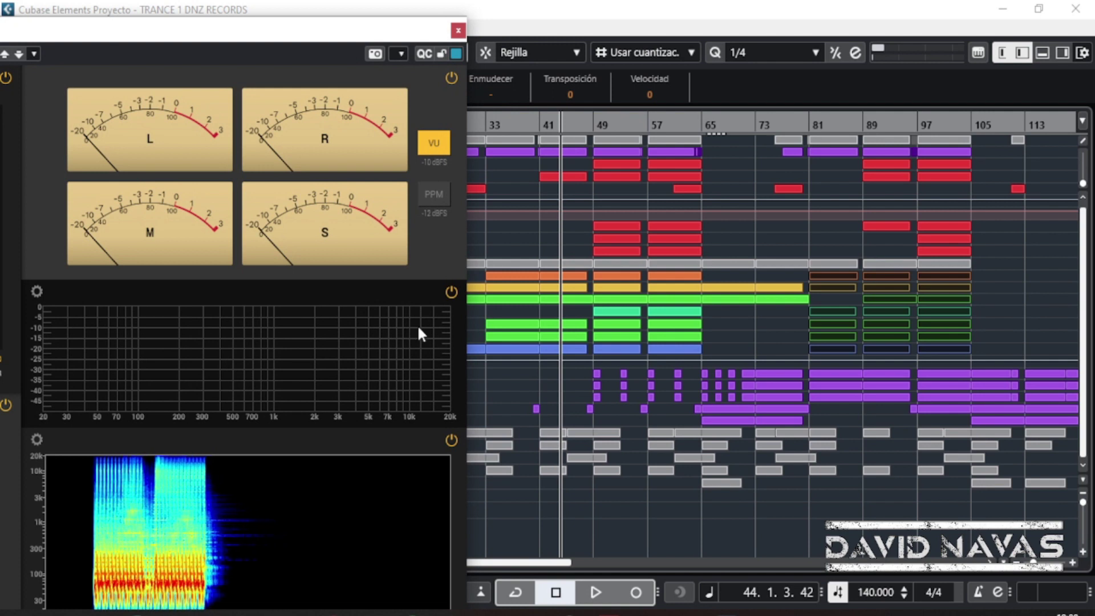
key("space")
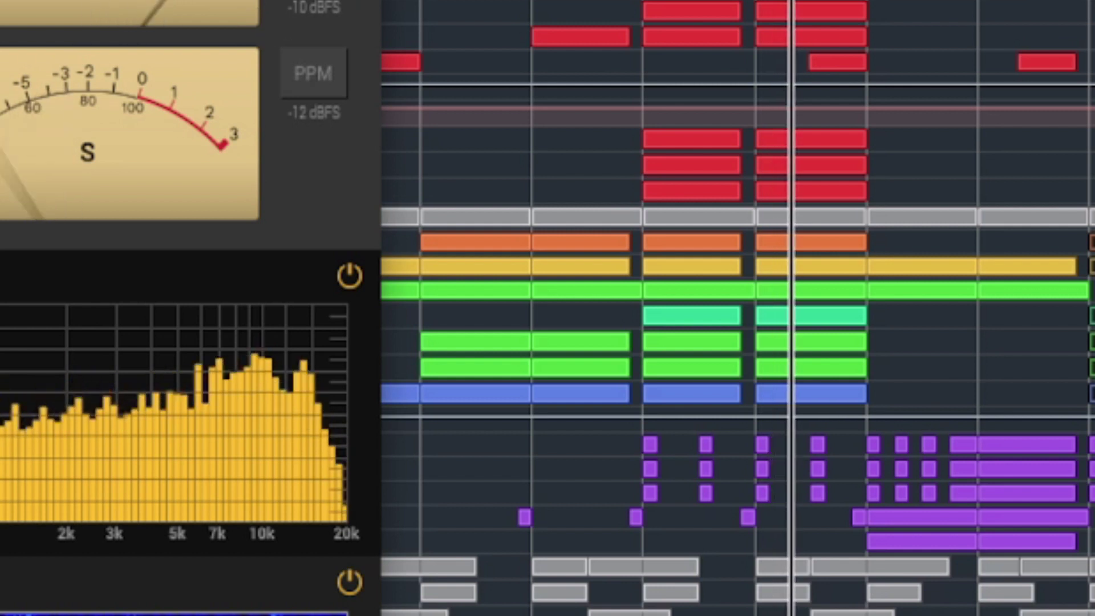
key("space")
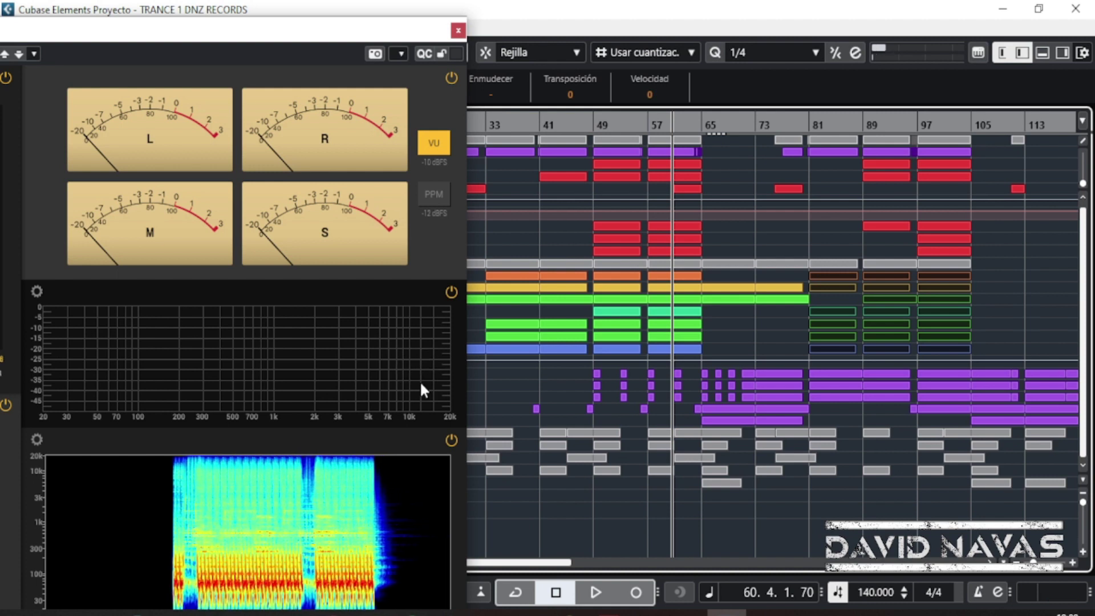
Step: Solo the percussion folder, play from bar 49 and mute the kick to compare the spectrum
left_click_drag(408, 30, 447, 378)
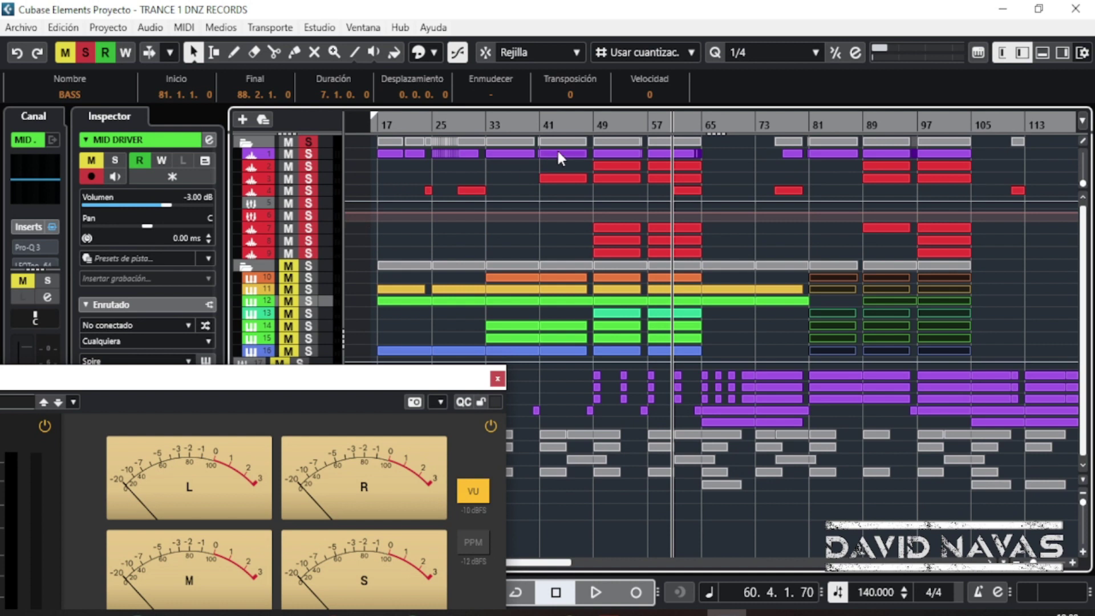
left_click(598, 123)
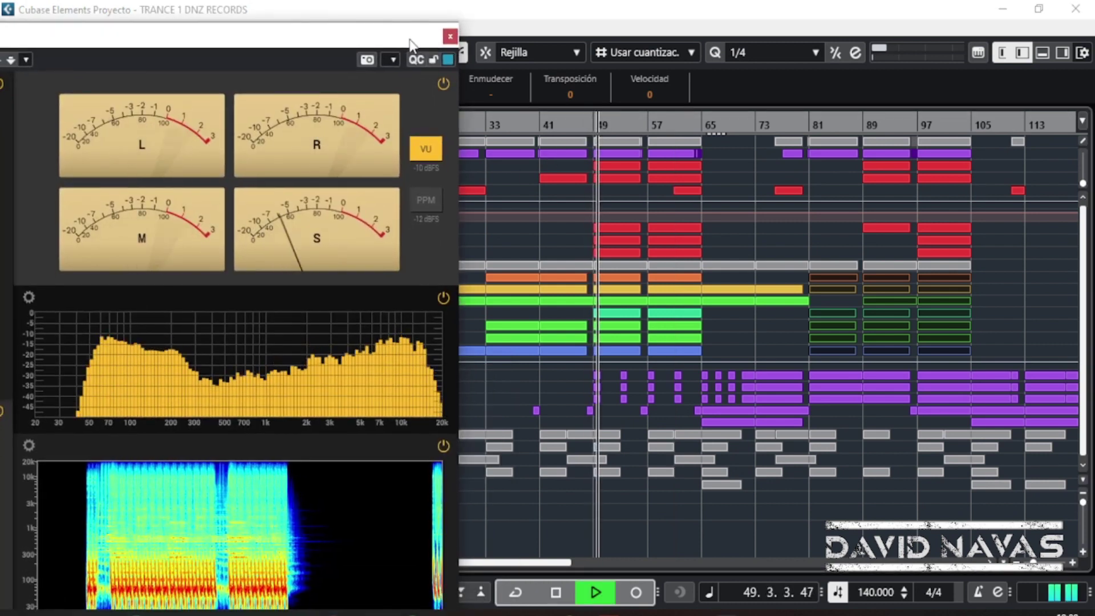
left_click_drag(331, 39, 337, 93)
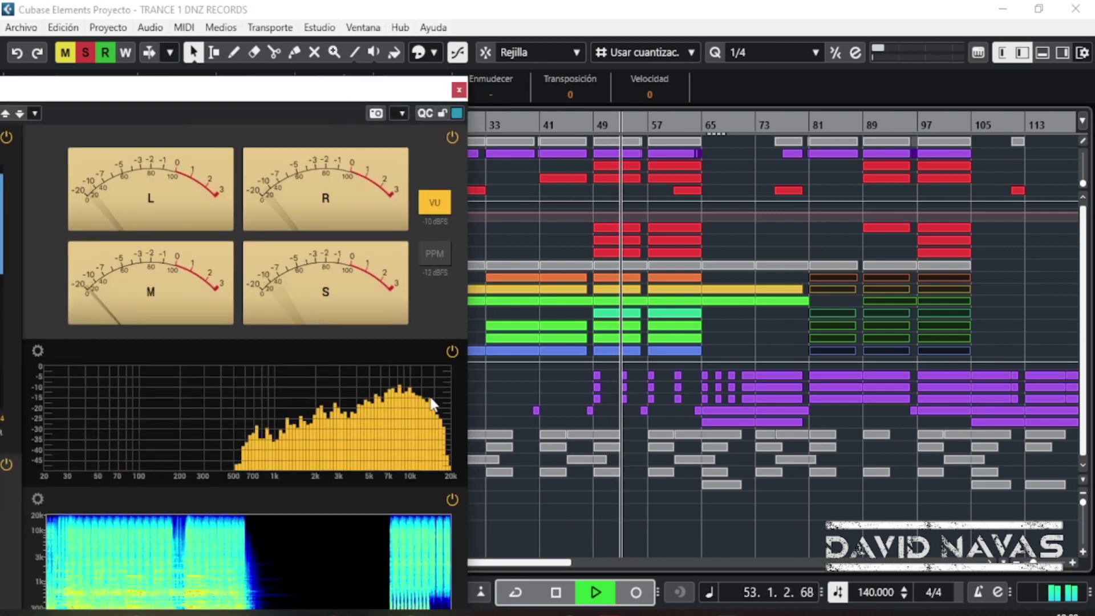
key("space")
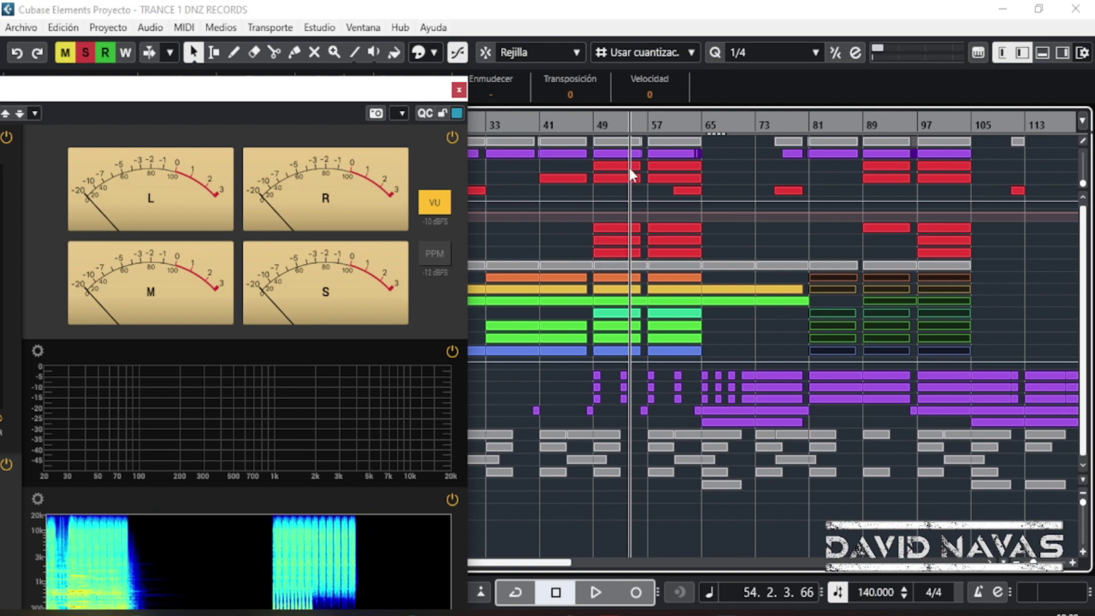
Step: Play the soloed percussion from about bar 56 with the kick muted, and uncover the track list
left_click_drag(617, 129, 650, 204)
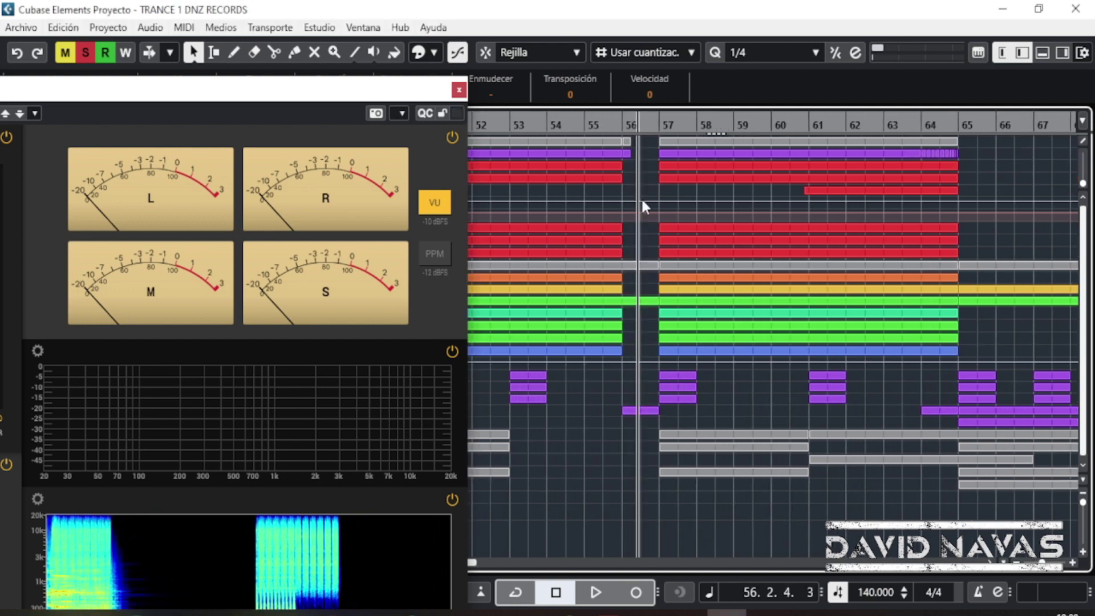
key("space")
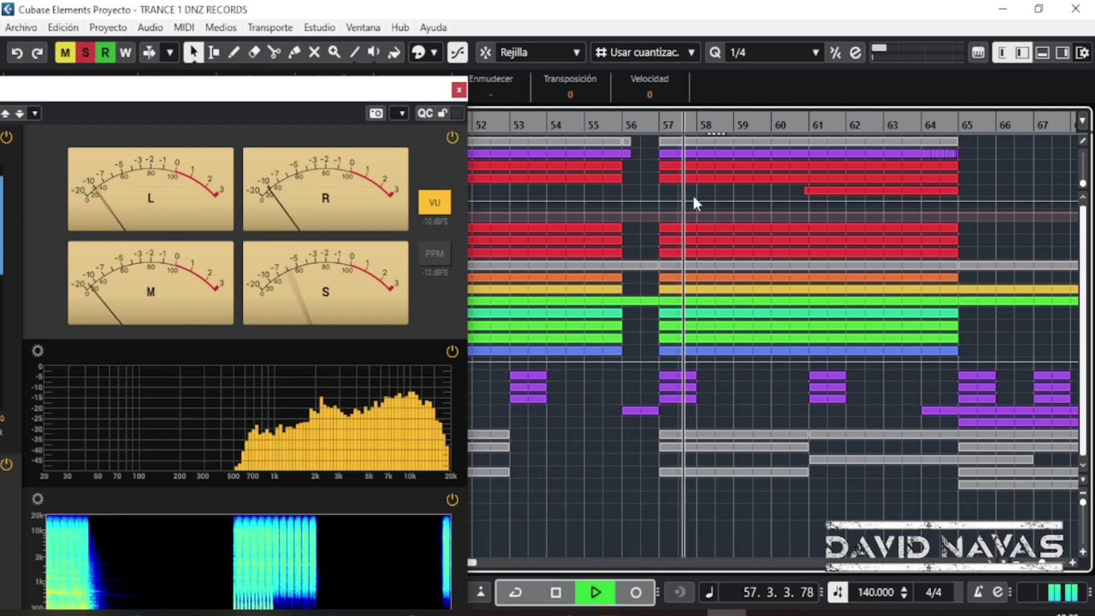
key("space")
left_click_drag(408, 98, 423, 238)
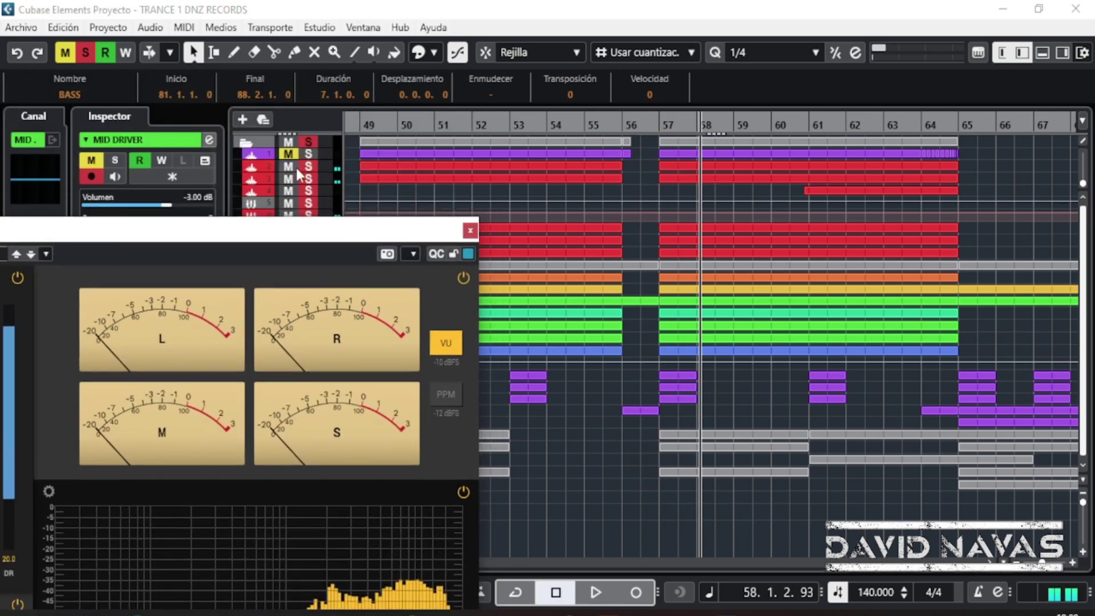
Step: Unmute the kick track and replay the soloed percussion up to about bar 64
left_click(288, 154)
key("space")
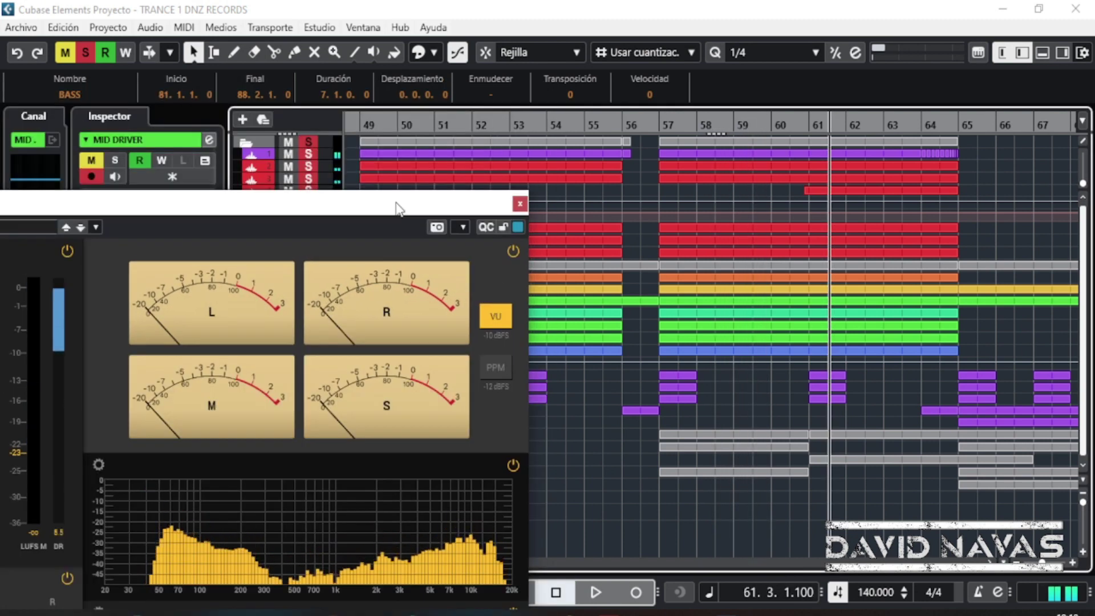
left_click_drag(722, 124, 927, 97)
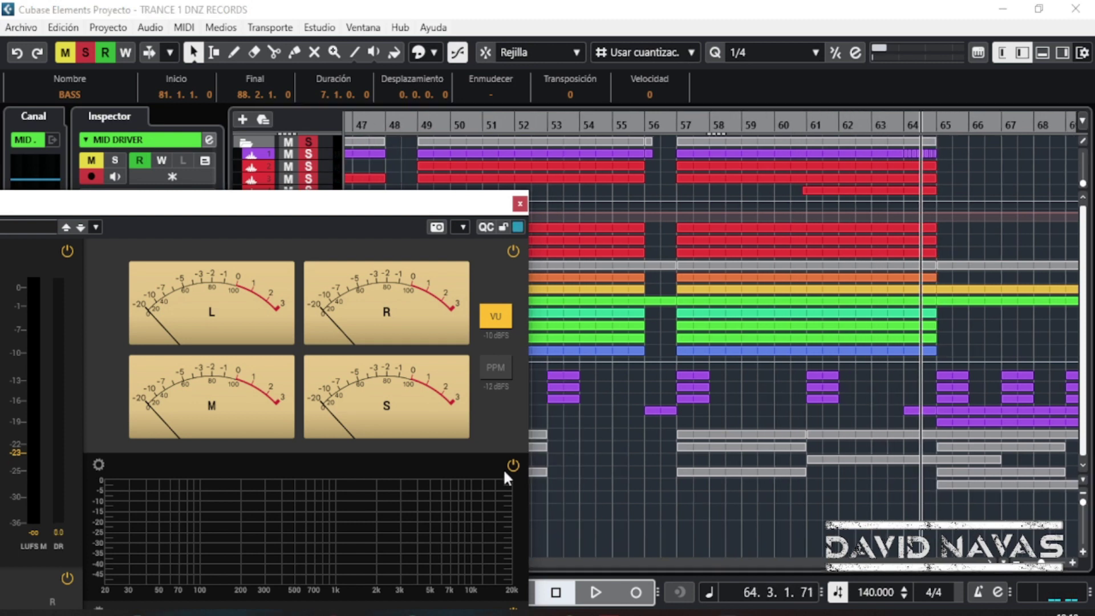
Step: Add the bass folder to the solo and play it with the percussion from about bar 63
left_click_drag(425, 213, 562, 596)
left_click(288, 266)
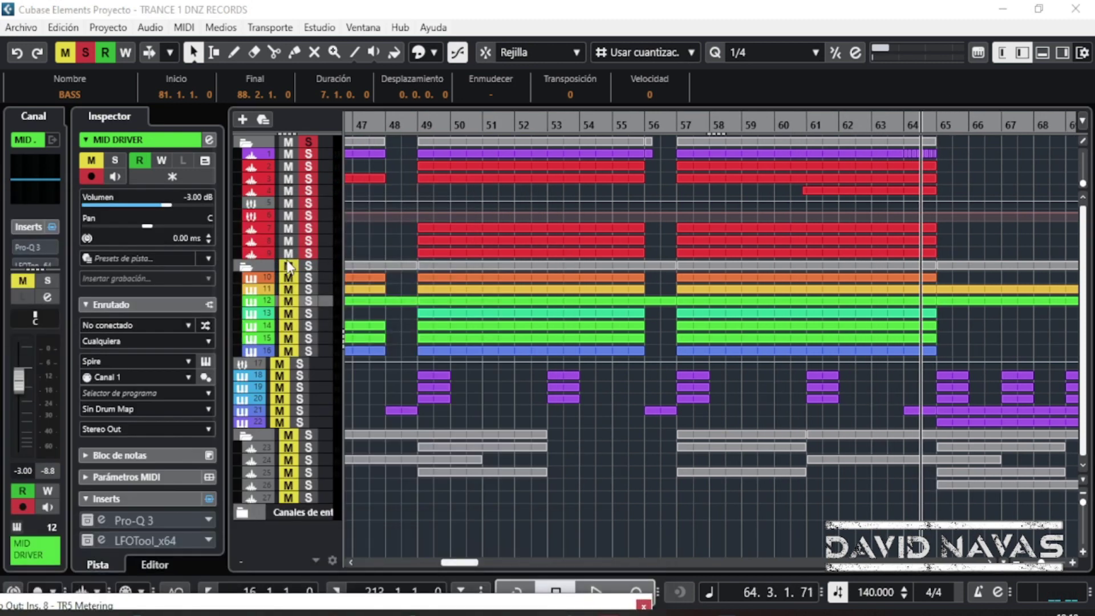
left_click(308, 266)
left_click(867, 124)
key("space")
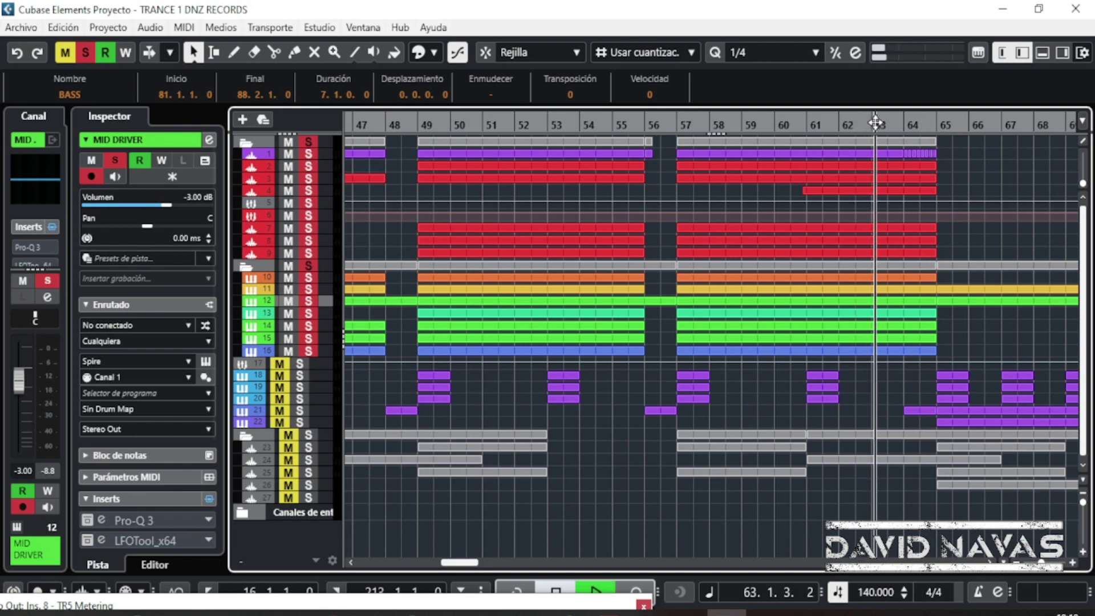
Step: Add the lead group and its tracks to the solo, play from about bar 64 and examine the spectrum in TR5 Metering
scroll(844, 160, "right", 2)
scroll(841, 149, "right", 1)
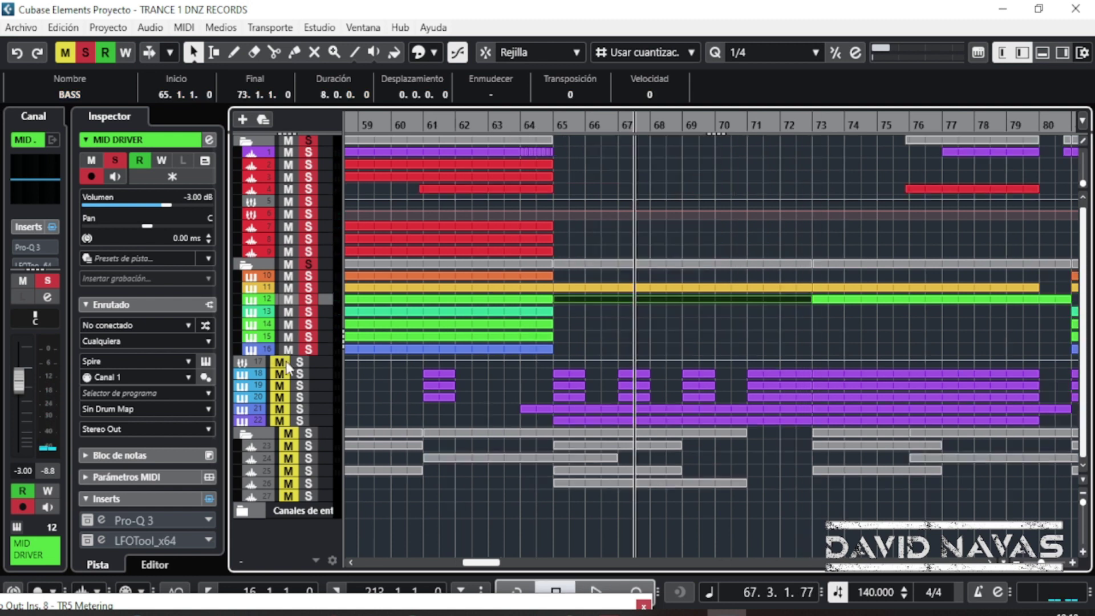
left_click_drag(286, 361, 280, 420)
left_click_drag(501, 131, 570, 156)
key("space")
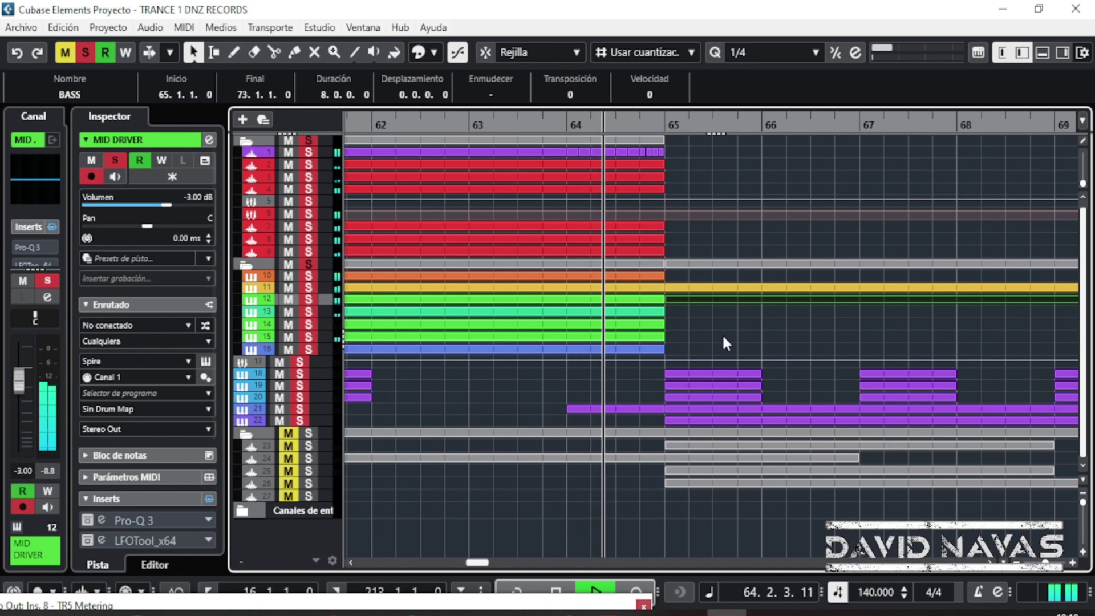
left_click(736, 328)
left_click_drag(574, 597, 540, 36)
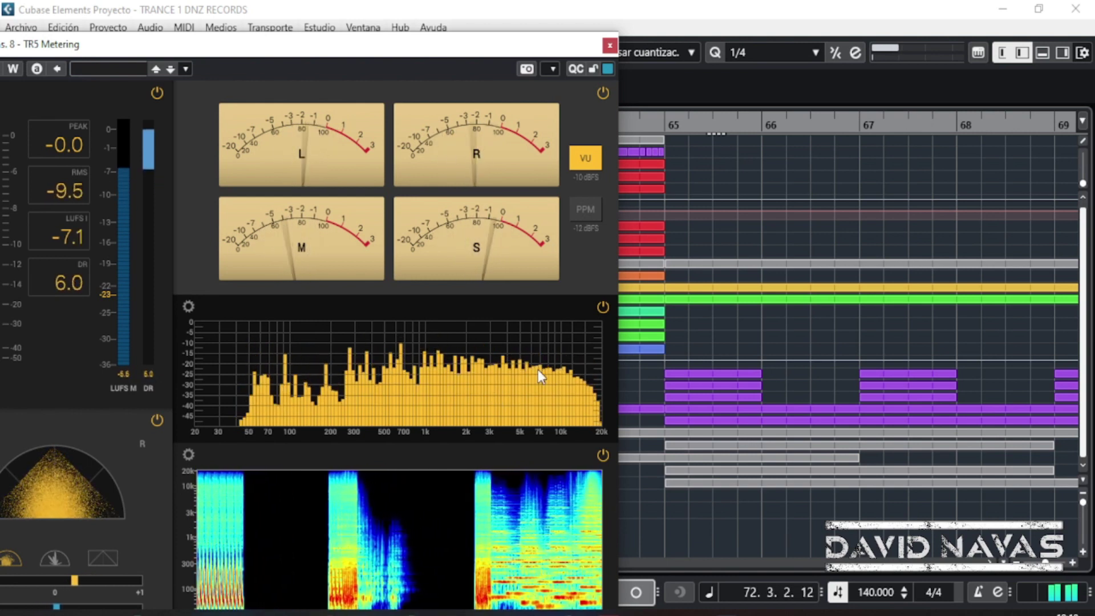
key("space")
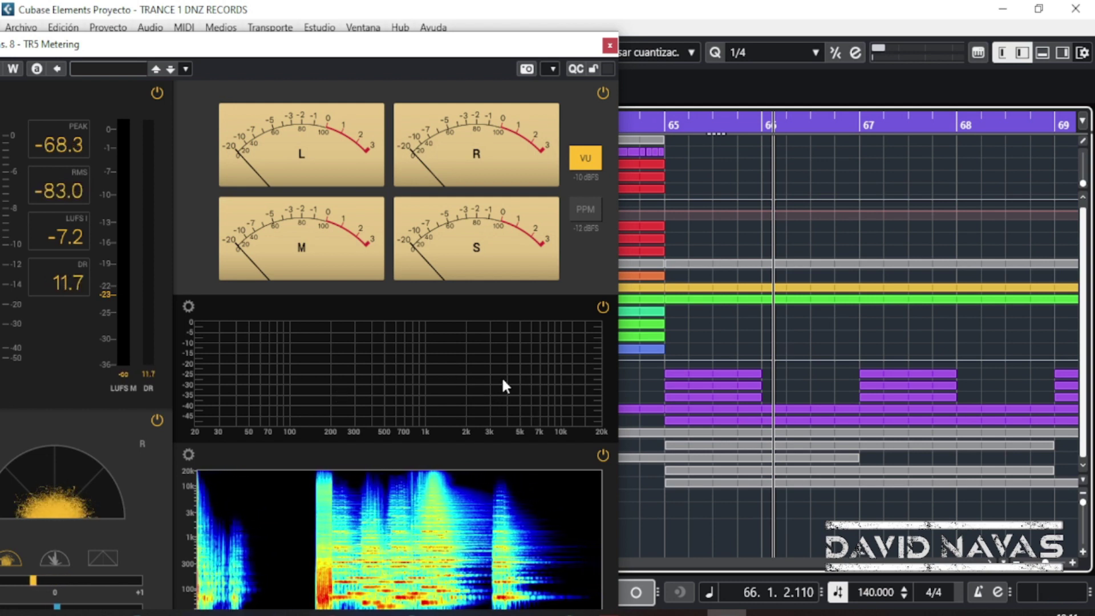
Step: Deactivate all solo and mute states and move the TR5 Metering window clear of the arrangement
left_click_drag(429, 50, 623, 434)
left_click_drag(544, 122, 513, 44)
left_click_drag(548, 428, 696, 546)
left_click(85, 52)
left_click(65, 53)
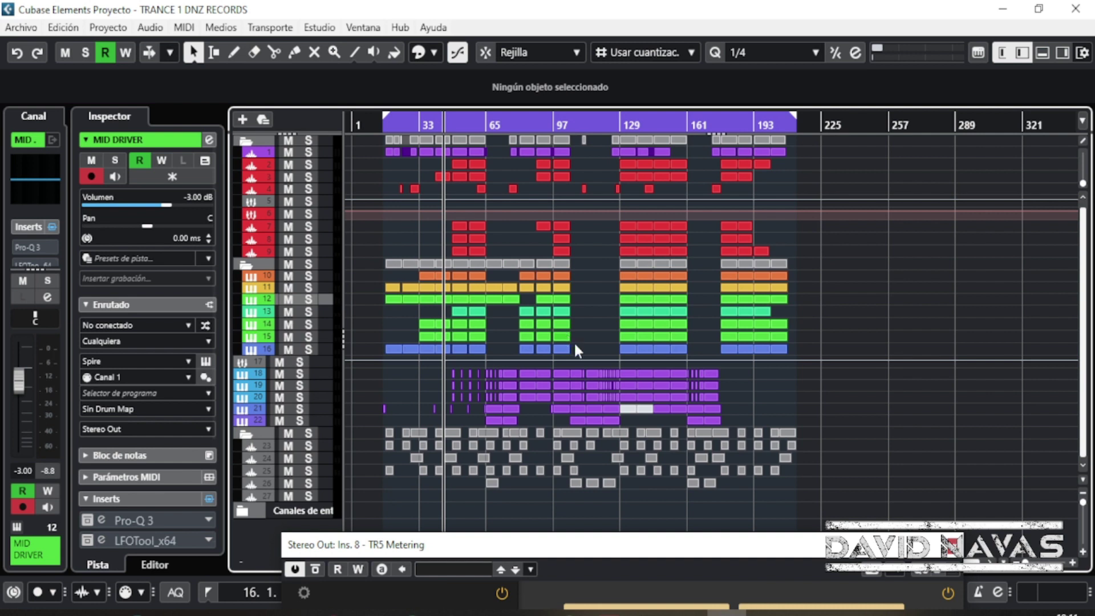
left_click_drag(584, 542, 591, 540)
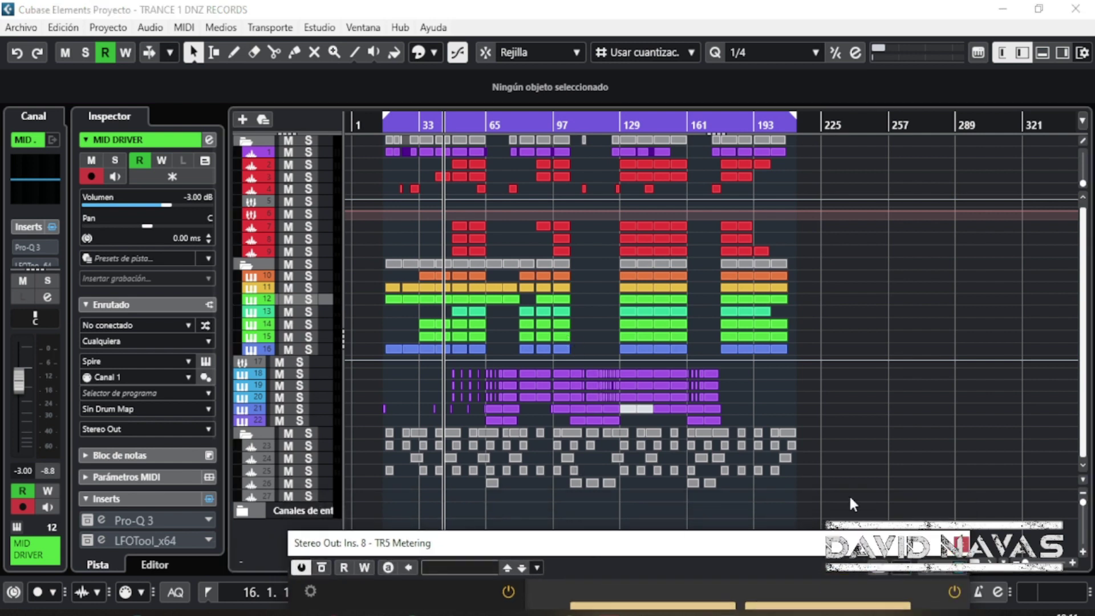
Step: Clear the event selection and close the TR5 Metering window
left_click_drag(876, 510, 330, 142)
left_click(401, 234)
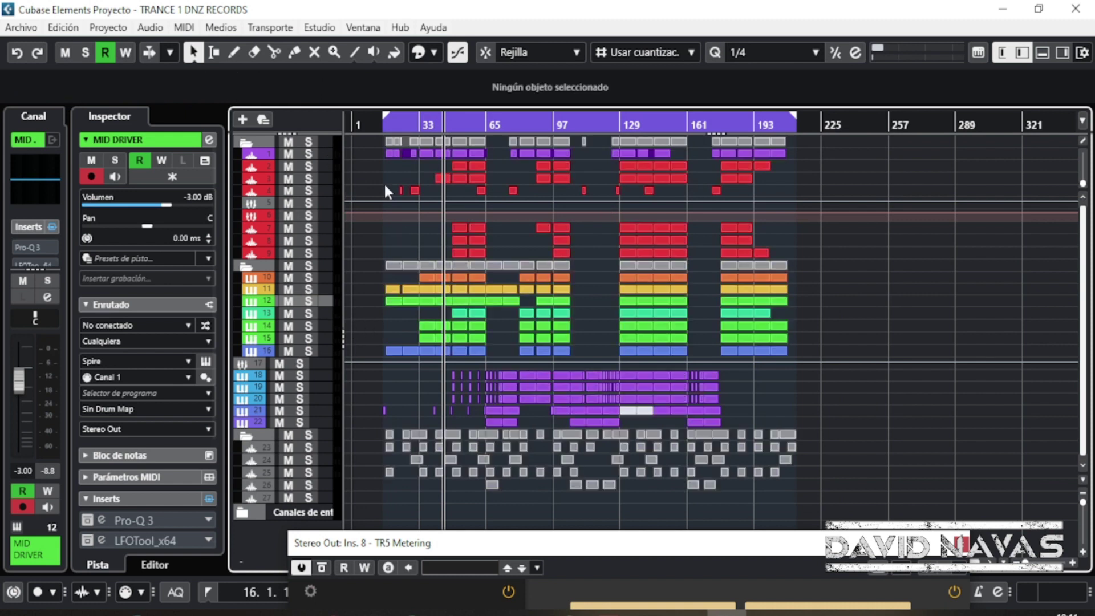
scroll(359, 124, "up", 3)
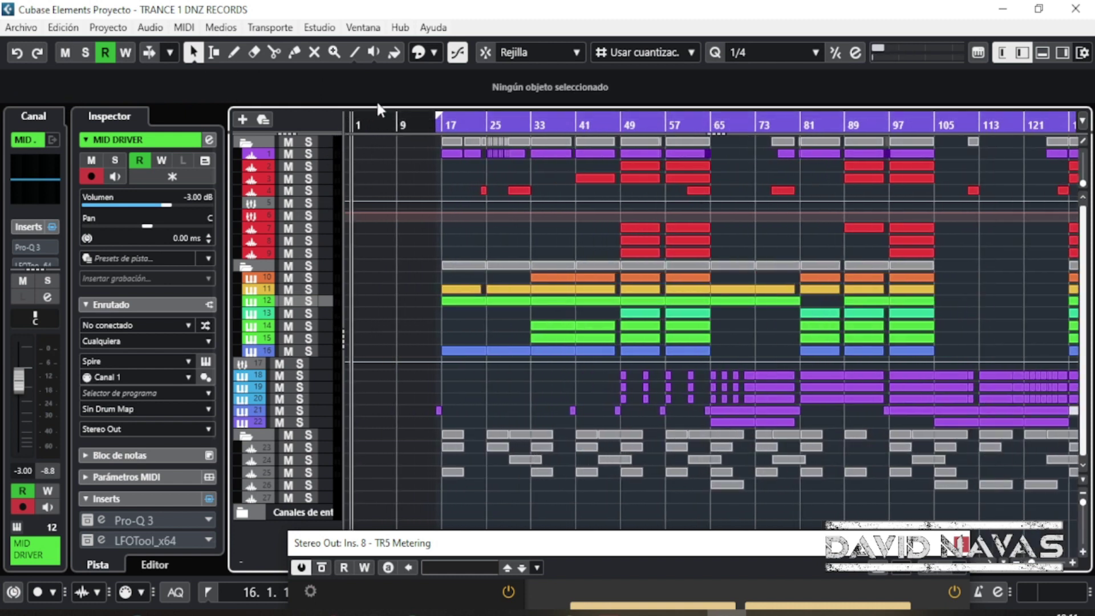
scroll(360, 125, "down", 3)
left_click_drag(454, 543, 347, 94)
left_click(842, 91)
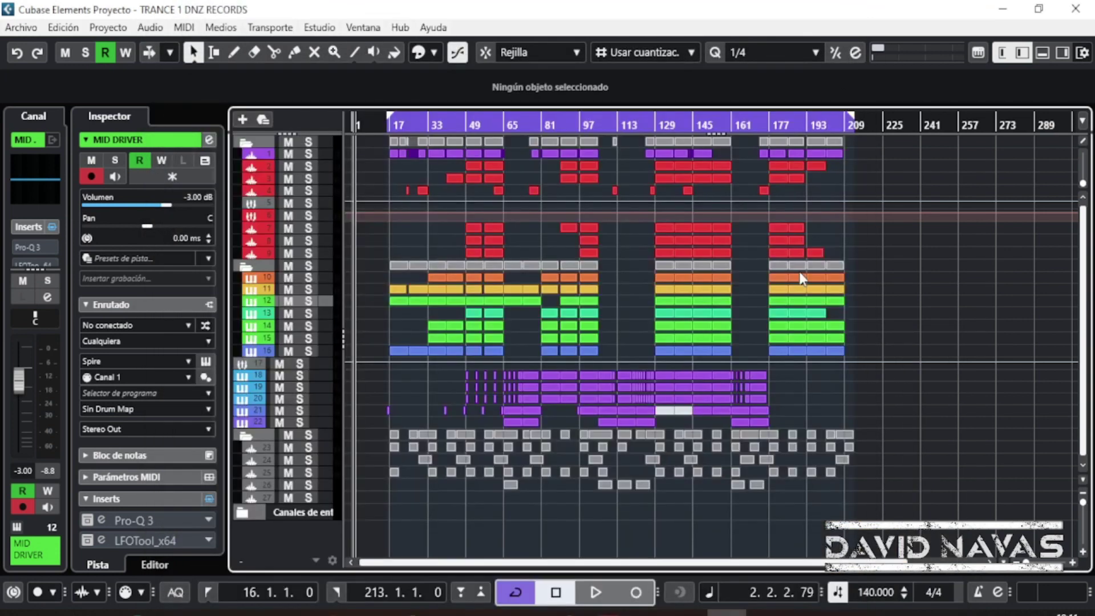